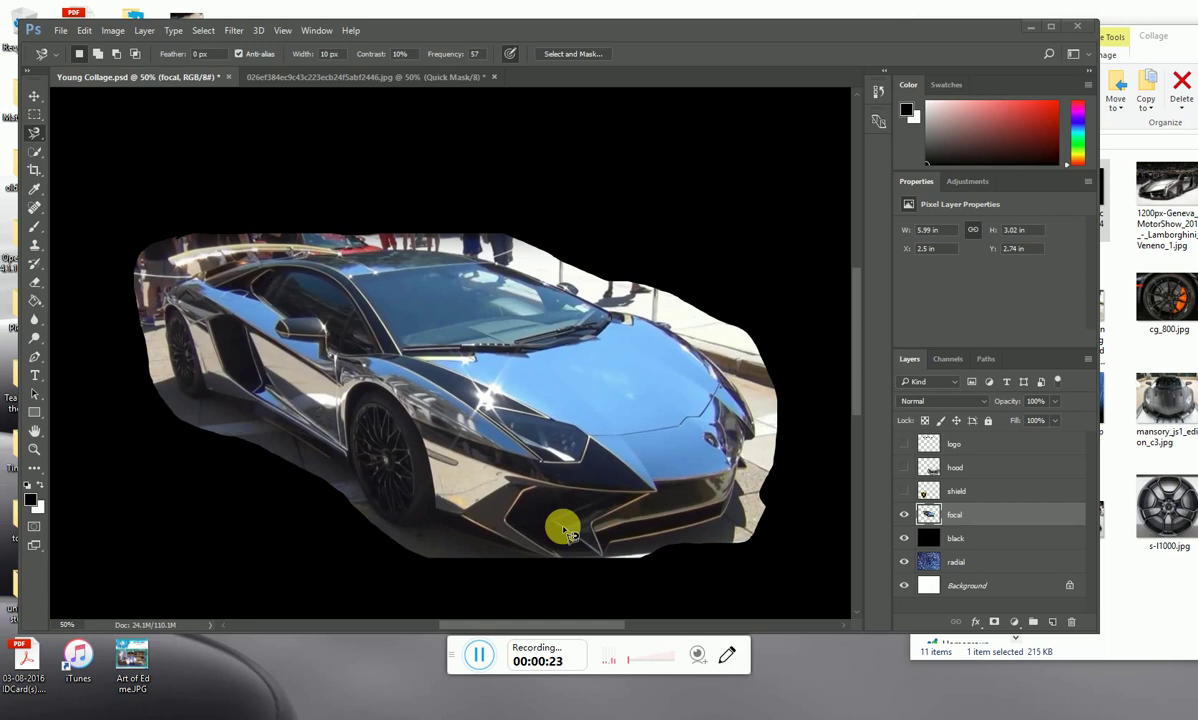
Try selecting the background around the car on the focal layer with the Magic Wand at tolerance 32, and clear the selection
{"action": "left_click", "coordinate": [36, 152]}
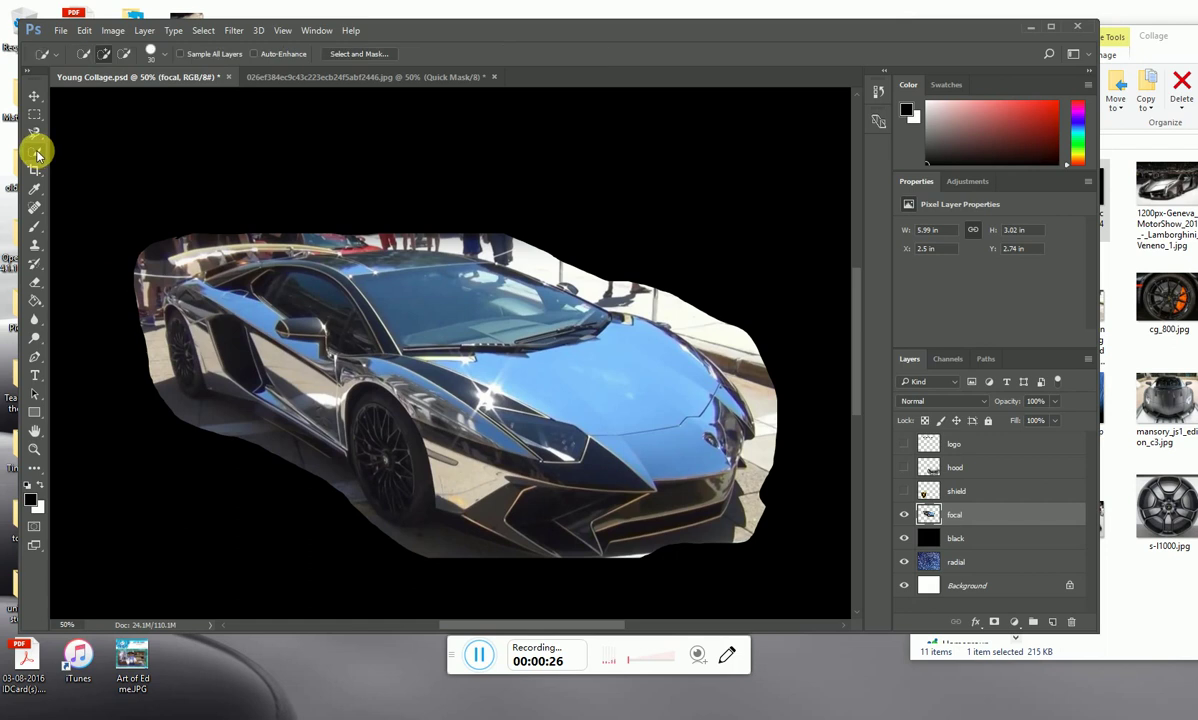
{"action": "right_click", "coordinate": [36, 152]}
{"action": "left_click", "coordinate": [81, 164]}
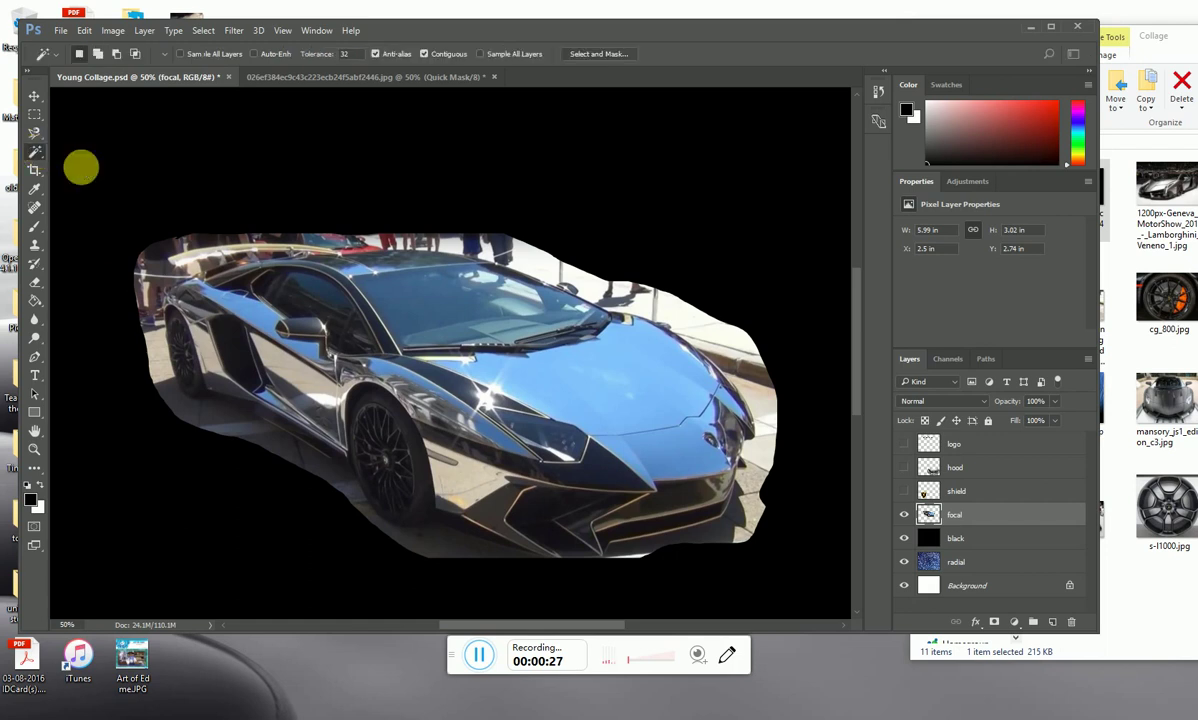
{"action": "left_click", "coordinate": [242, 423]}
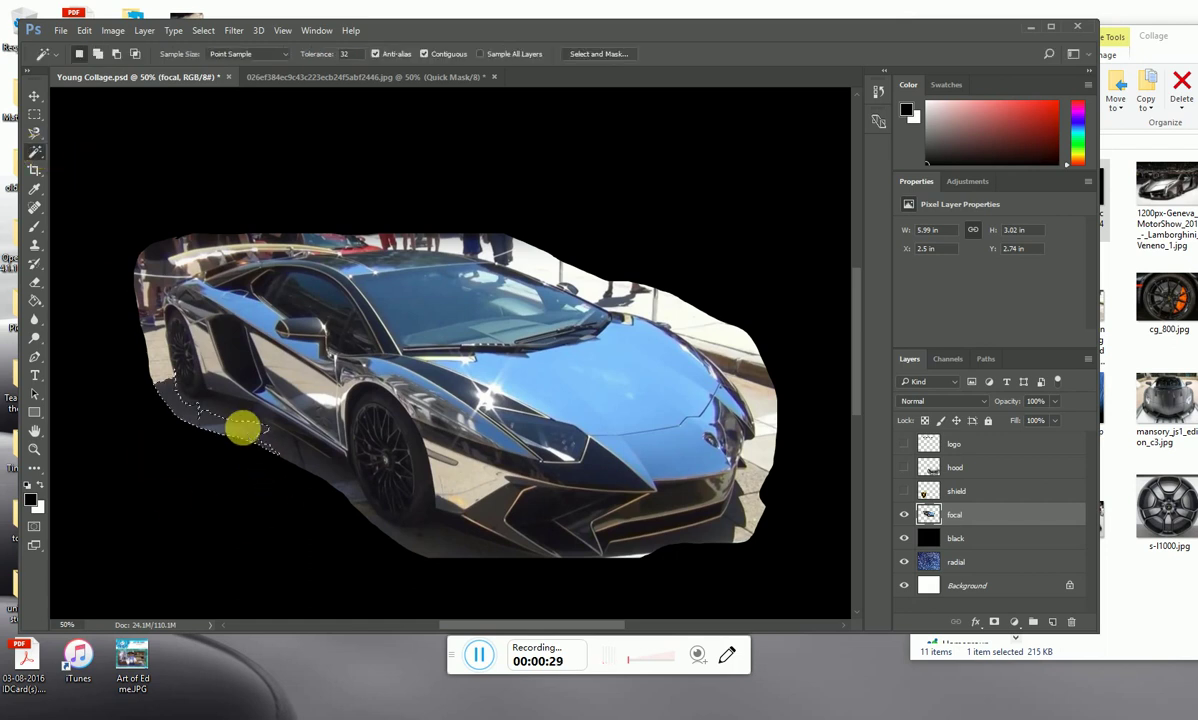
{"action": "left_click", "coordinate": [313, 460], "text": "shift"}
{"action": "left_click", "coordinate": [160, 267], "text": "shift"}
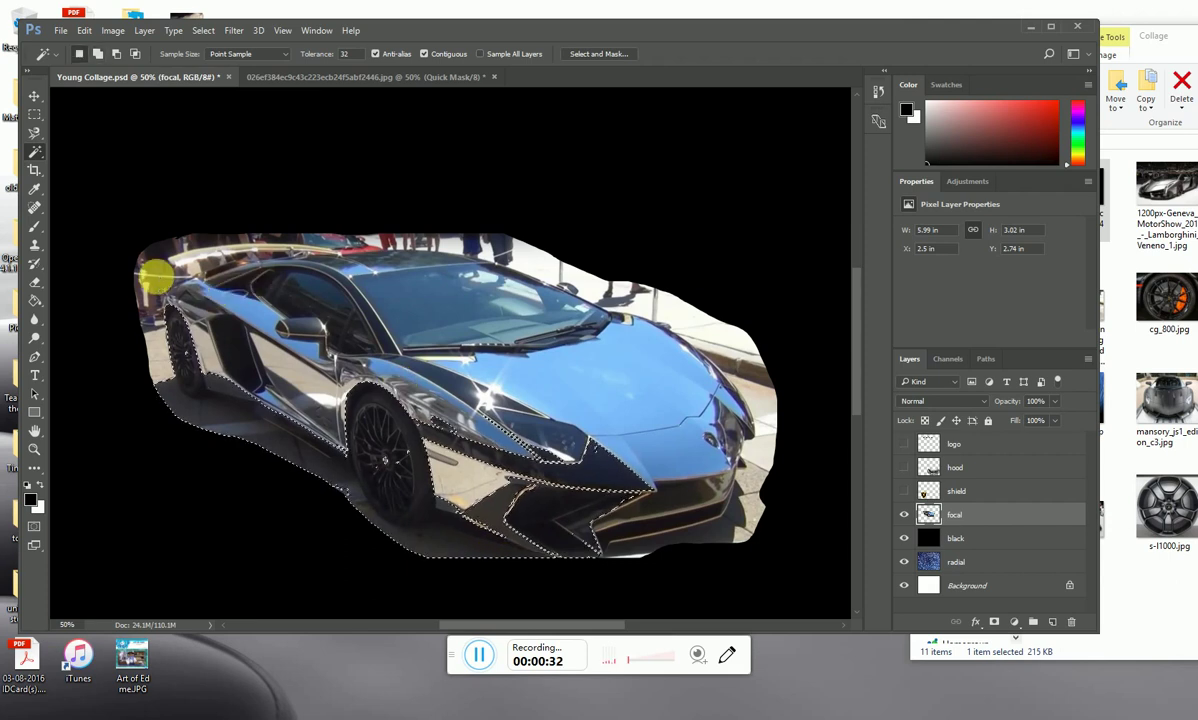
{"action": "left_click", "coordinate": [247, 316], "text": "shift"}
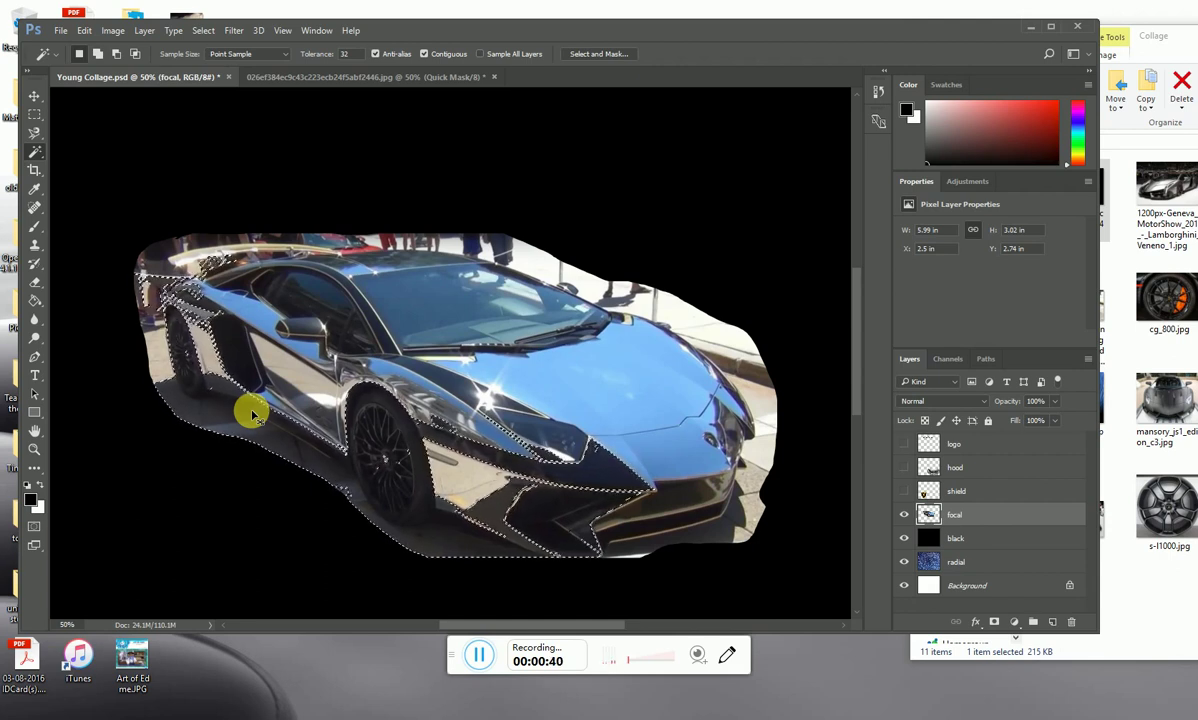
{"action": "key", "text": "ctrl+d"}
Try selecting the area along the car's side and wheels with the Quick Selection tool, and clear the selection
{"action": "left_click", "coordinate": [35, 151]}
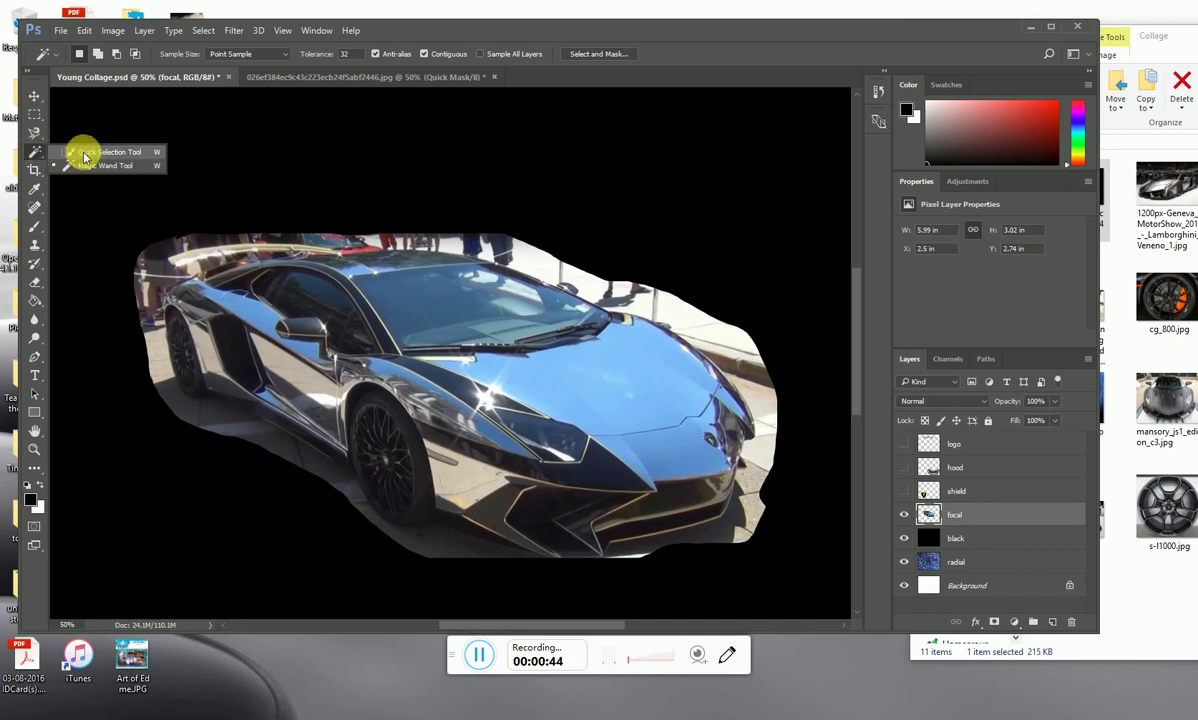
{"action": "left_click", "coordinate": [85, 155]}
{"action": "mouse_move", "coordinate": [185, 325]}
{"action": "left_mouse_down"}
{"action": "mouse_move", "coordinate": [203, 380]}
{"action": "mouse_move", "coordinate": [284, 399]}
{"action": "mouse_move", "coordinate": [378, 465]}
{"action": "mouse_move", "coordinate": [257, 396]}
{"action": "mouse_move", "coordinate": [288, 436]}
{"action": "mouse_move", "coordinate": [378, 445]}
{"action": "mouse_move", "coordinate": [421, 388]}
{"action": "mouse_move", "coordinate": [507, 542]}
{"action": "mouse_move", "coordinate": [343, 450]}
{"action": "left_mouse_up"}
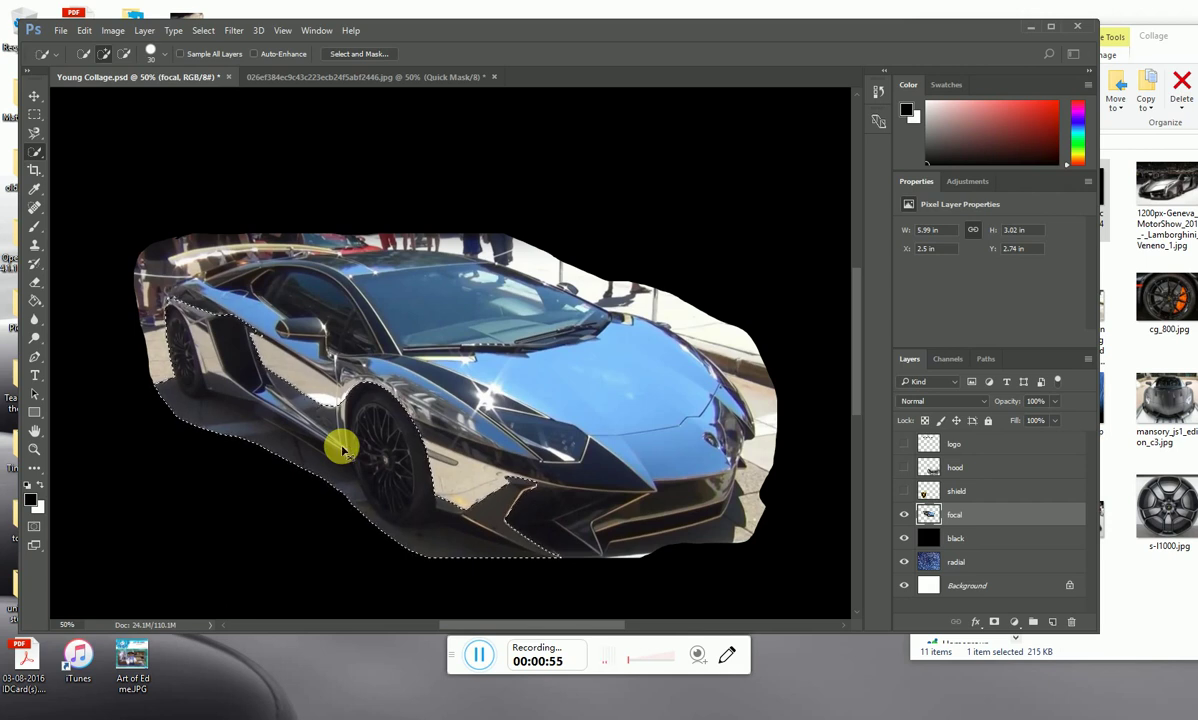
{"action": "key", "text": "ctrl+d"}
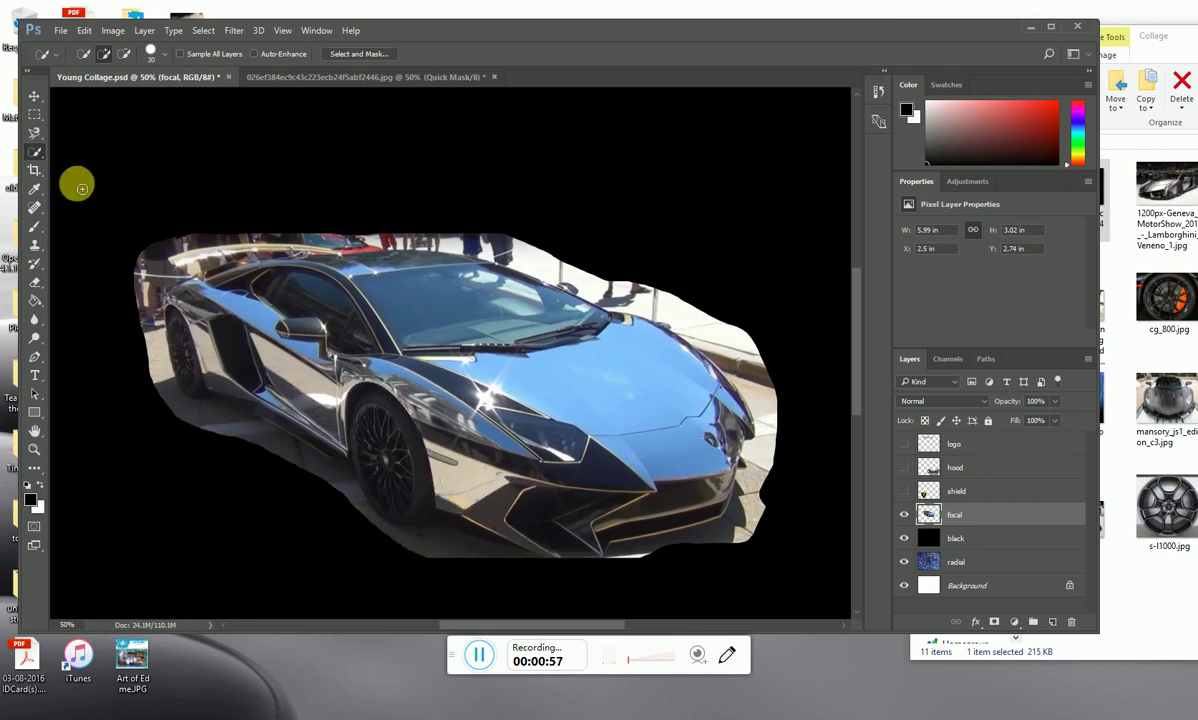
Trace the car's whole outline with the Magnetic Lasso and close it into a selection
{"action": "left_click", "coordinate": [33, 133]}
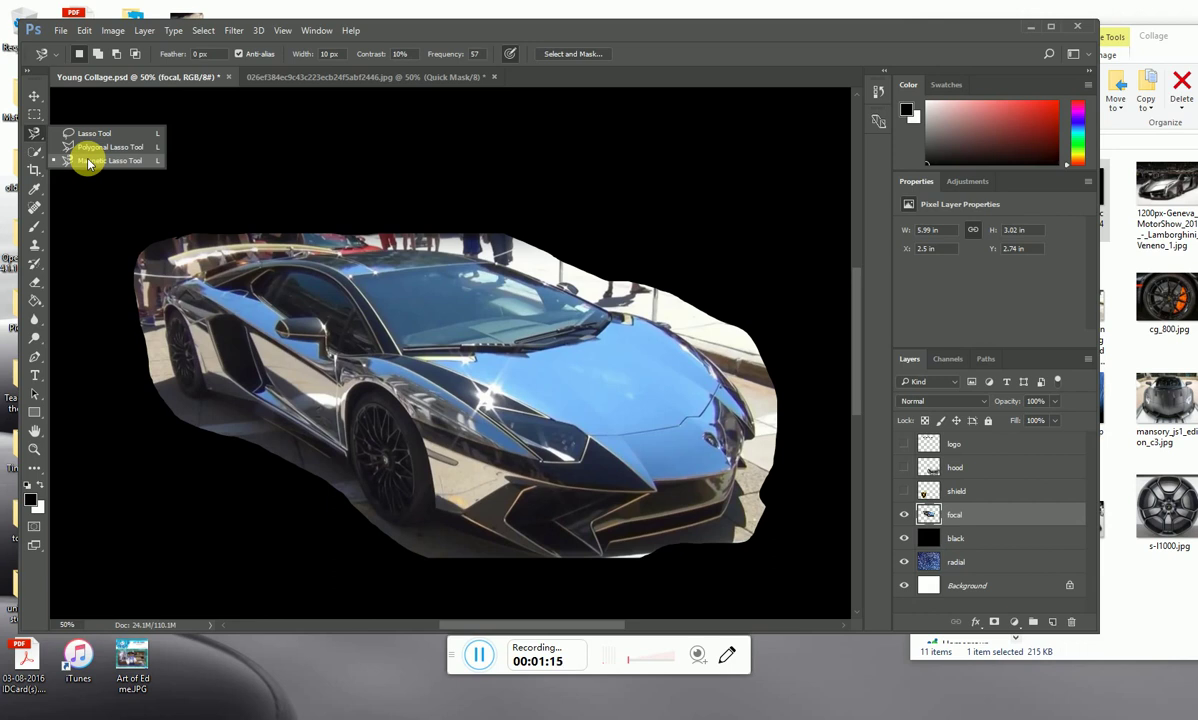
{"action": "left_click", "coordinate": [88, 161]}
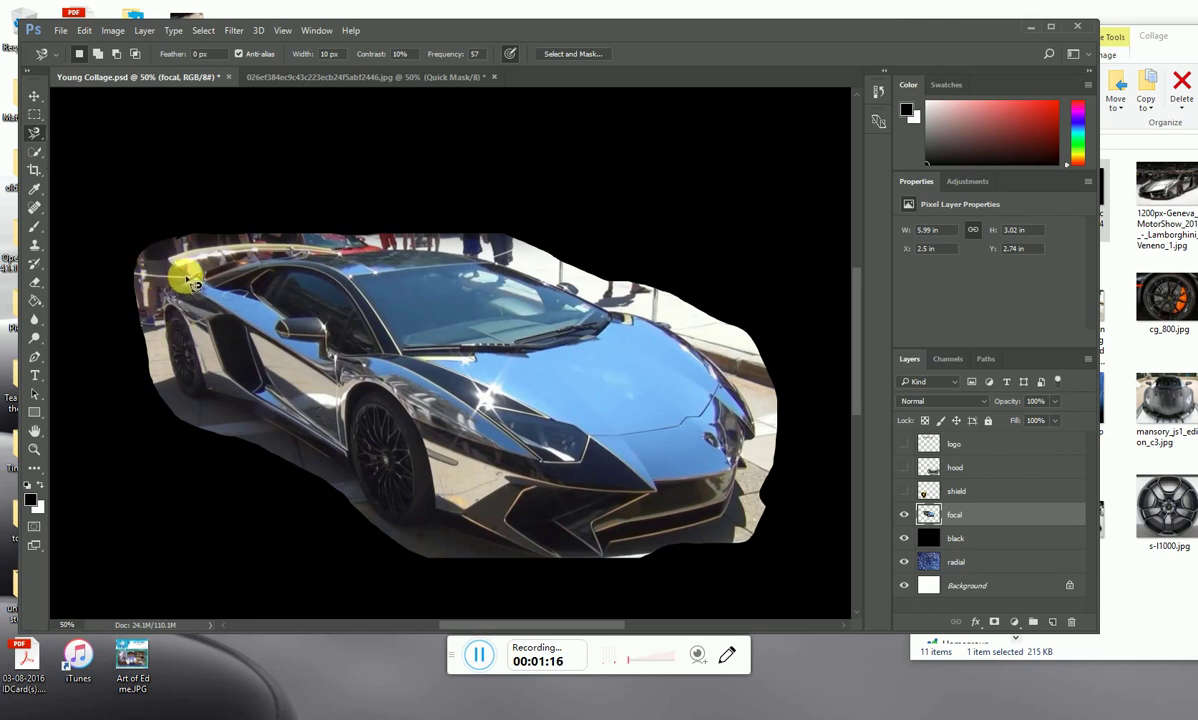
{"action": "left_click", "coordinate": [193, 285]}
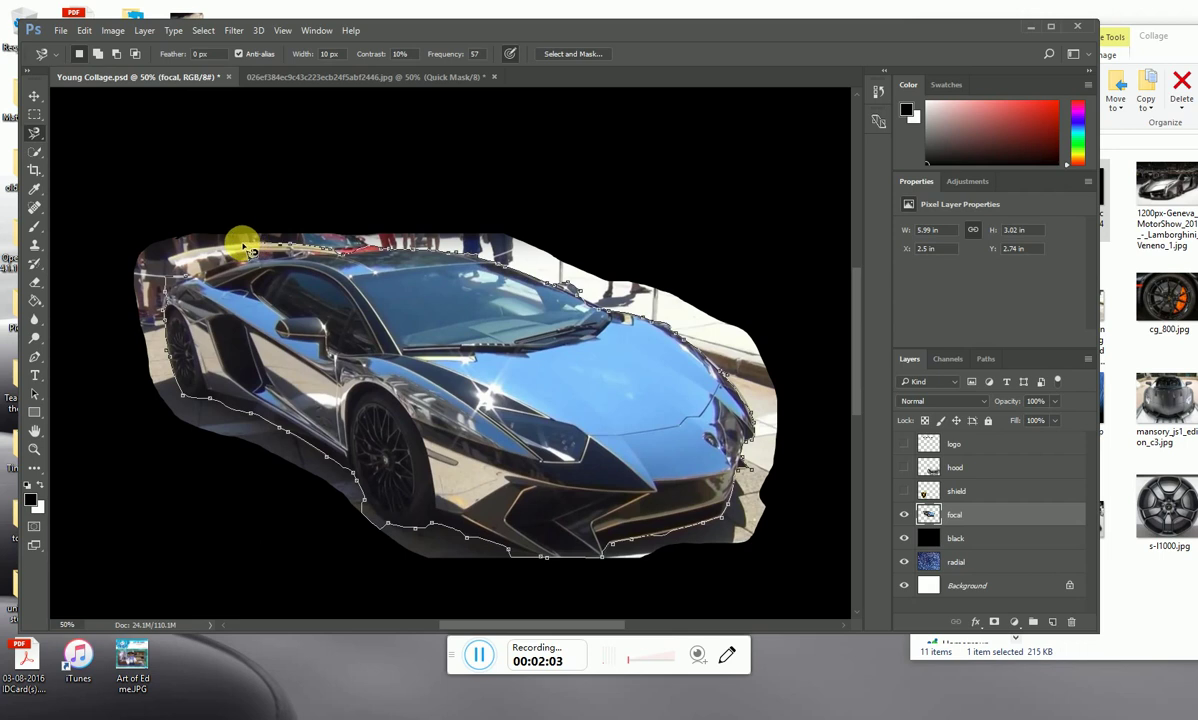
{"action": "left_click", "coordinate": [186, 274]}
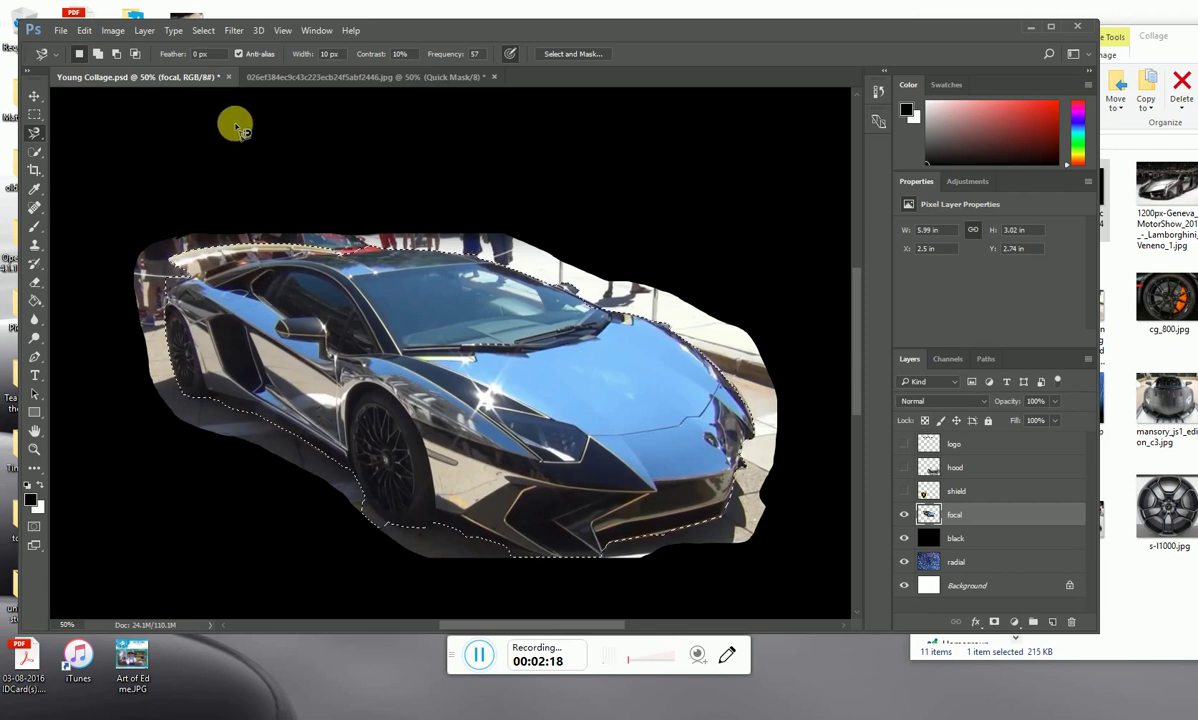
Subtract stray background beside the front wheel, under the bumper and above the roof from the selection with the Quick Selection tool
{"action": "left_click", "coordinate": [117, 56]}
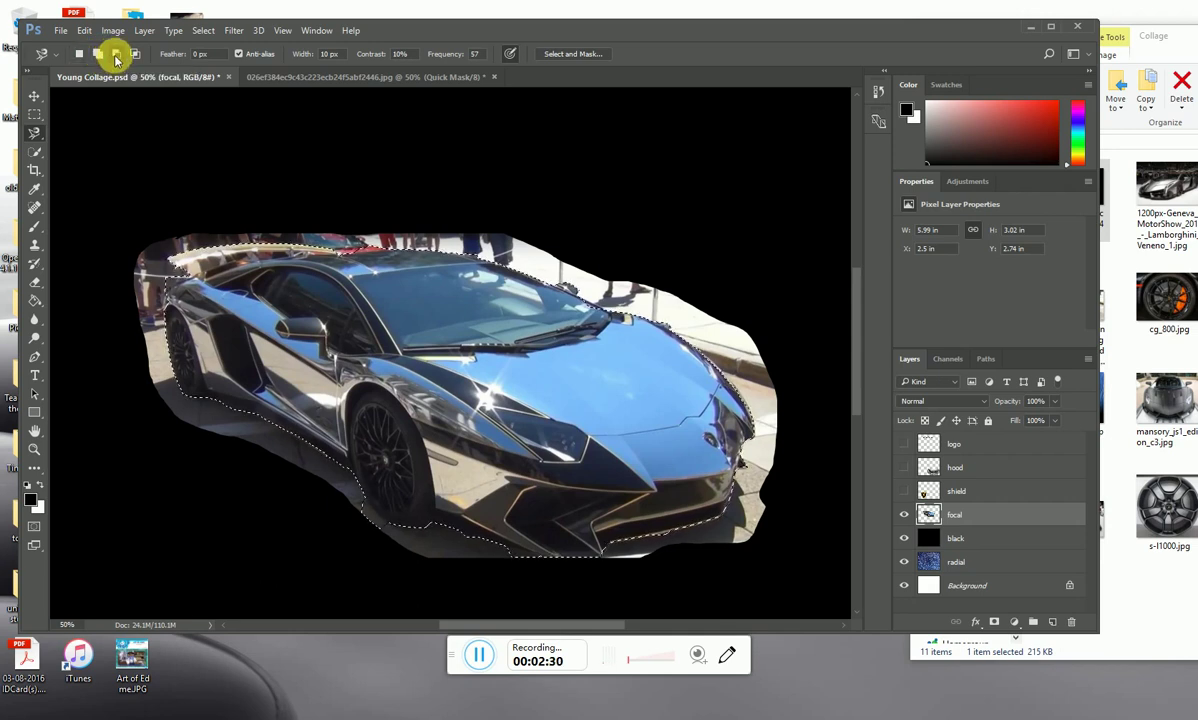
{"action": "left_click", "coordinate": [38, 151]}
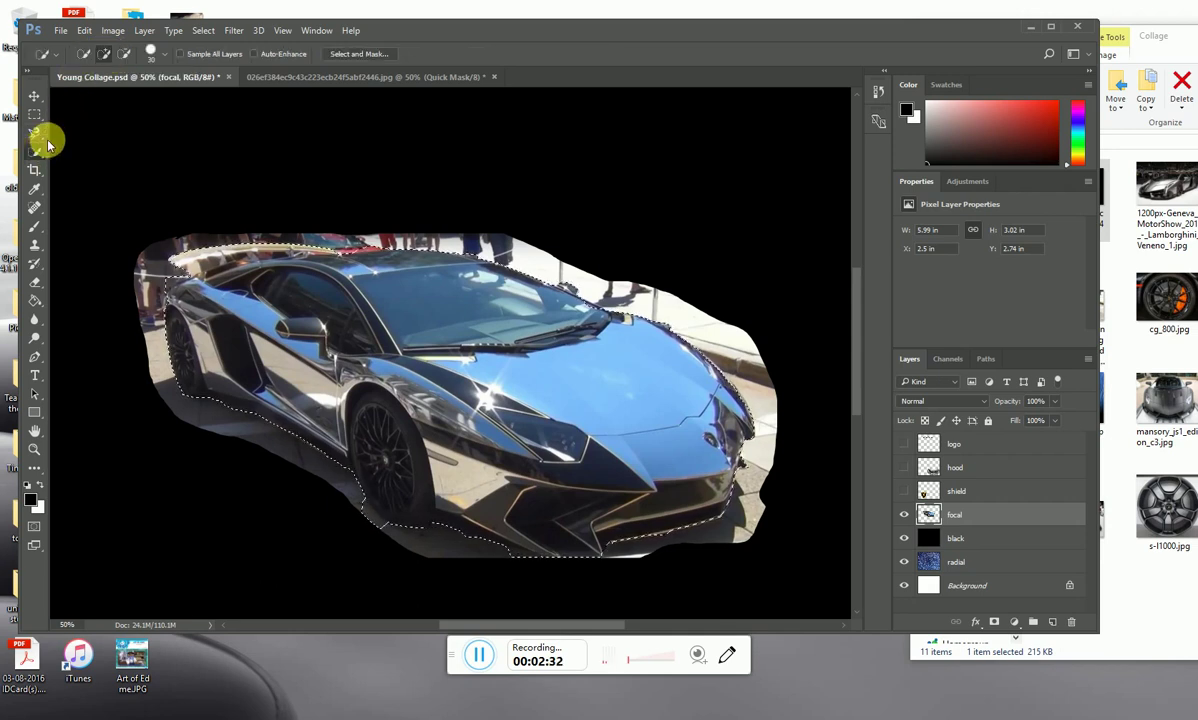
{"action": "left_click", "coordinate": [32, 154]}
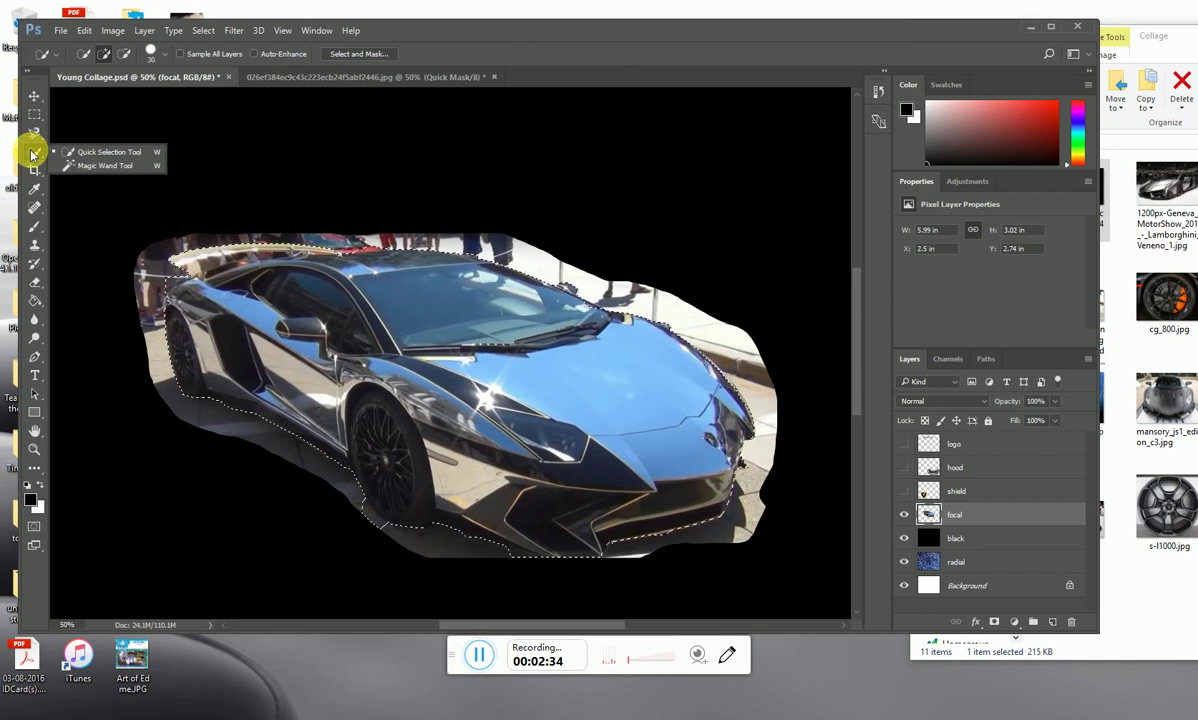
{"action": "left_click", "coordinate": [123, 53]}
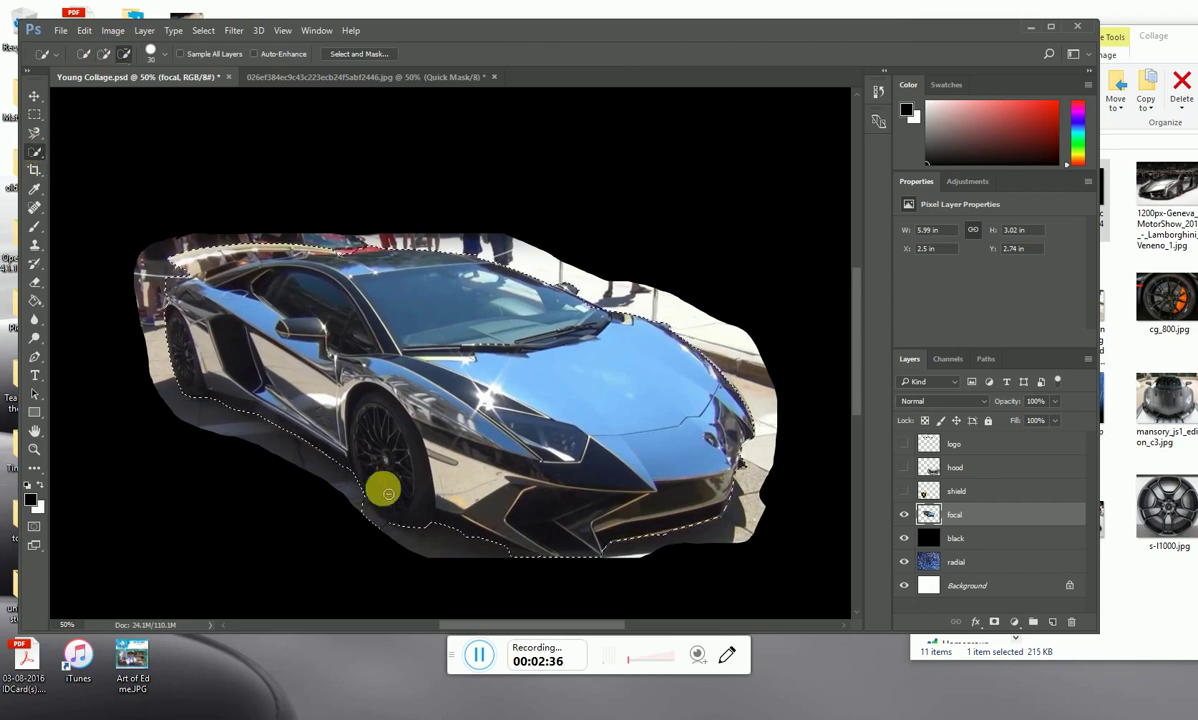
{"action": "left_click_drag", "start_coordinate": [371, 535], "coordinate": [366, 518]}
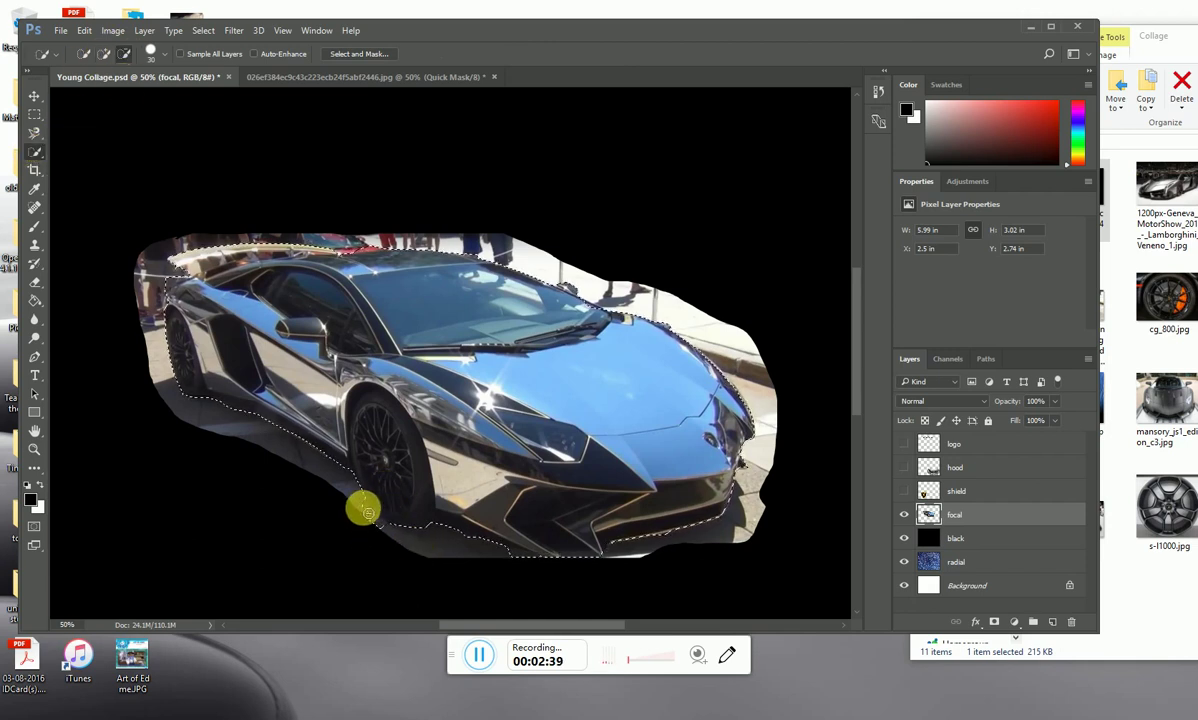
{"action": "left_click_drag", "start_coordinate": [370, 522], "coordinate": [374, 516]}
{"action": "left_click_drag", "start_coordinate": [465, 546], "coordinate": [514, 564]}
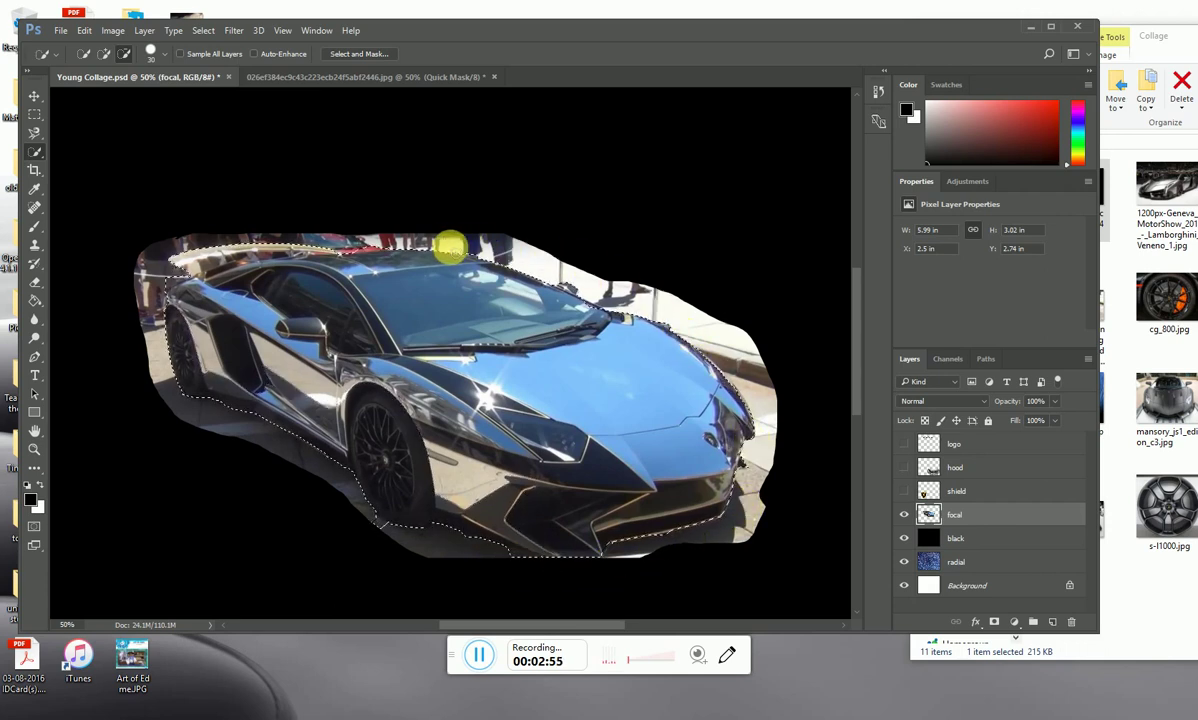
{"action": "left_click_drag", "start_coordinate": [367, 245], "coordinate": [369, 242]}
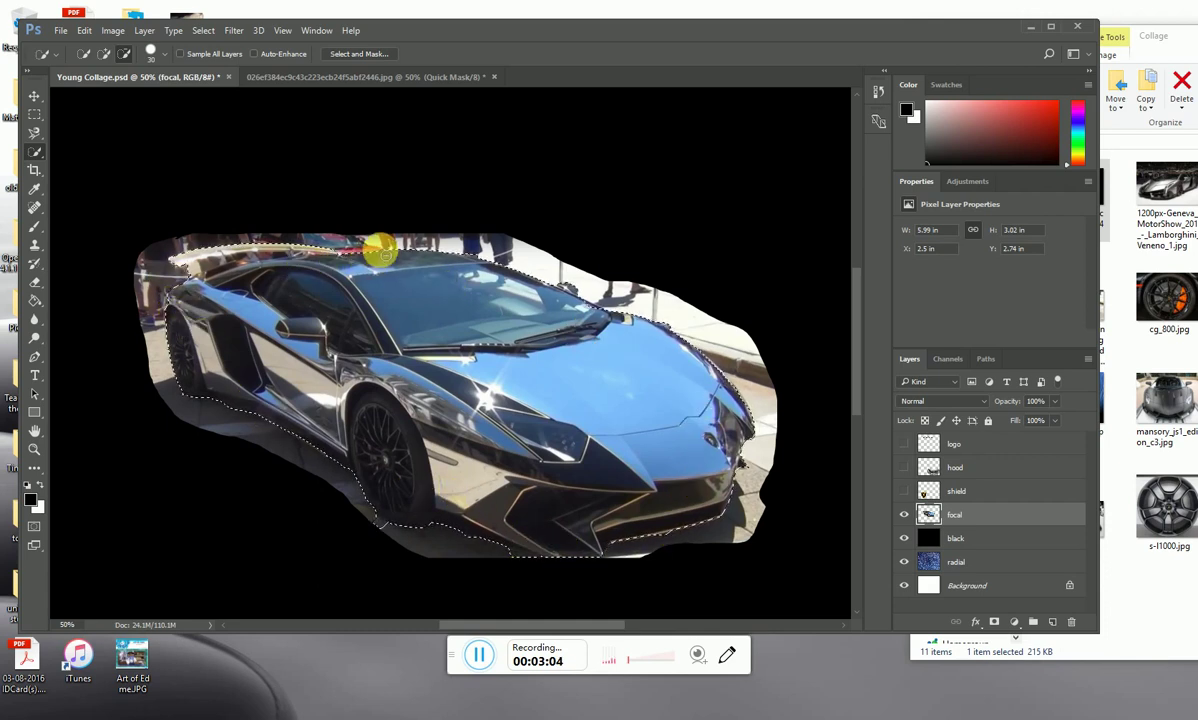
{"action": "right_click", "coordinate": [36, 152]}
{"action": "left_click", "coordinate": [36, 152]}
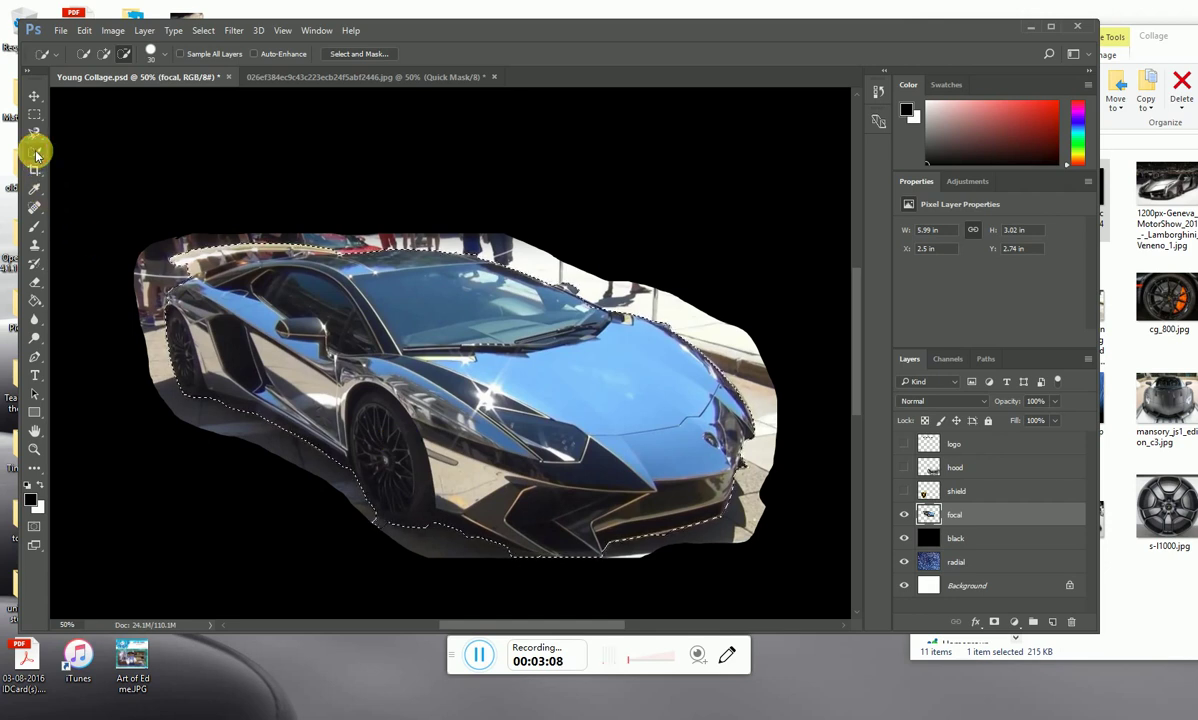
Turn on Quick Mask mode and choose a hard round brush for painting the mask
{"action": "left_click", "coordinate": [35, 528]}
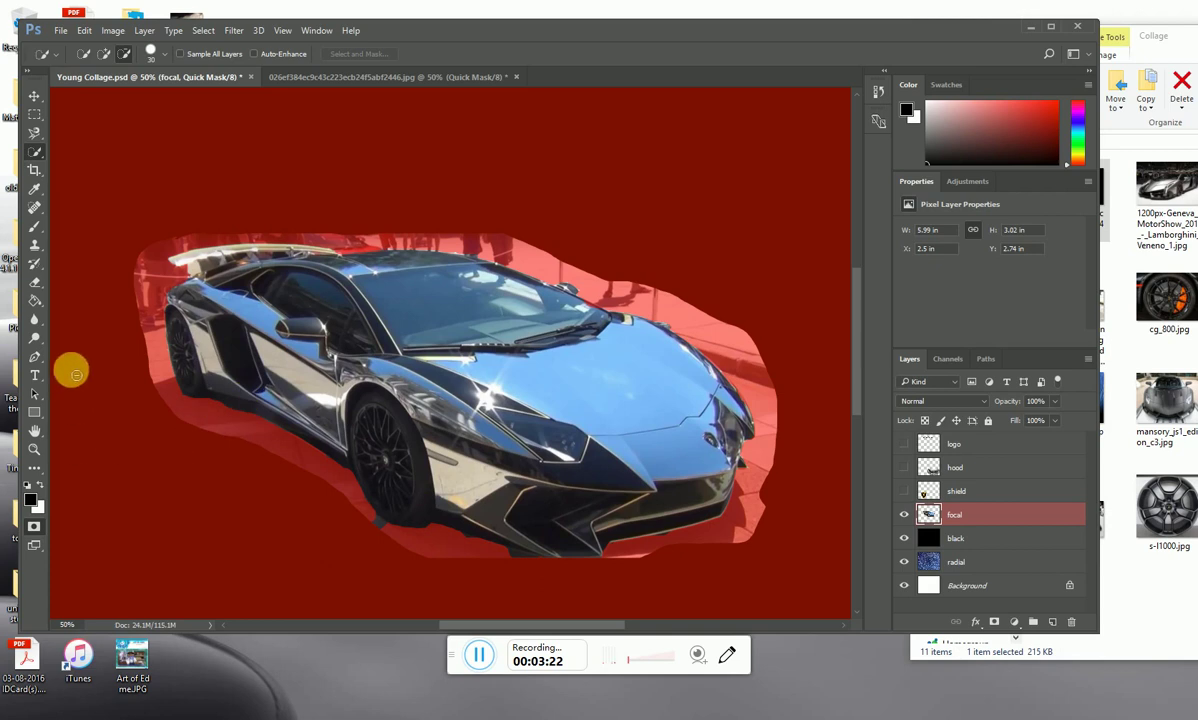
{"action": "left_click", "coordinate": [35, 228]}
{"action": "left_click", "coordinate": [80, 53]}
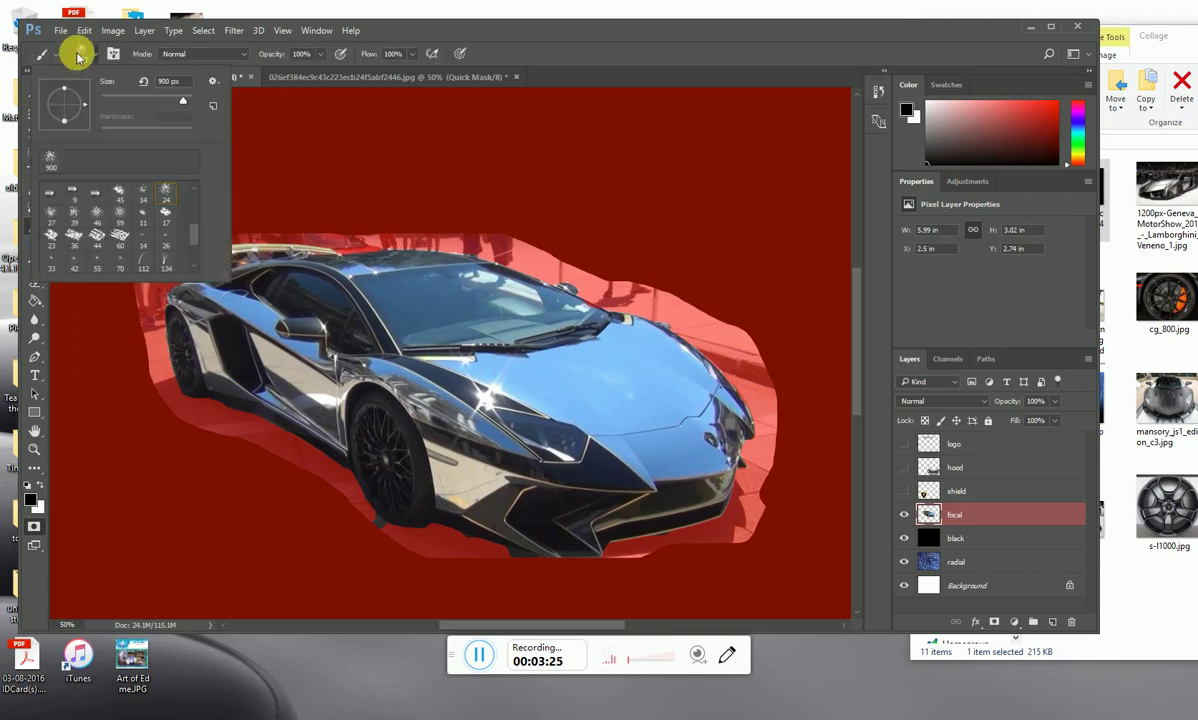
{"action": "left_click_drag", "start_coordinate": [193, 235], "coordinate": [182, 155]}
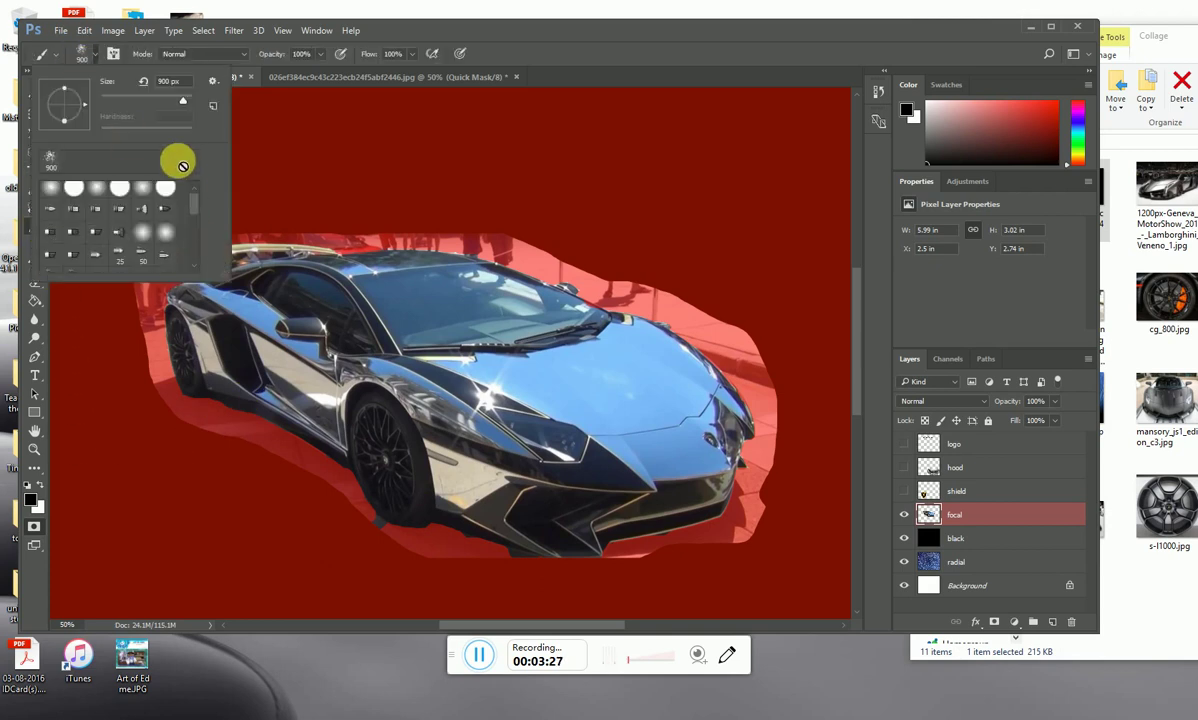
{"action": "left_click", "coordinate": [79, 192]}
{"action": "left_click", "coordinate": [86, 142]}
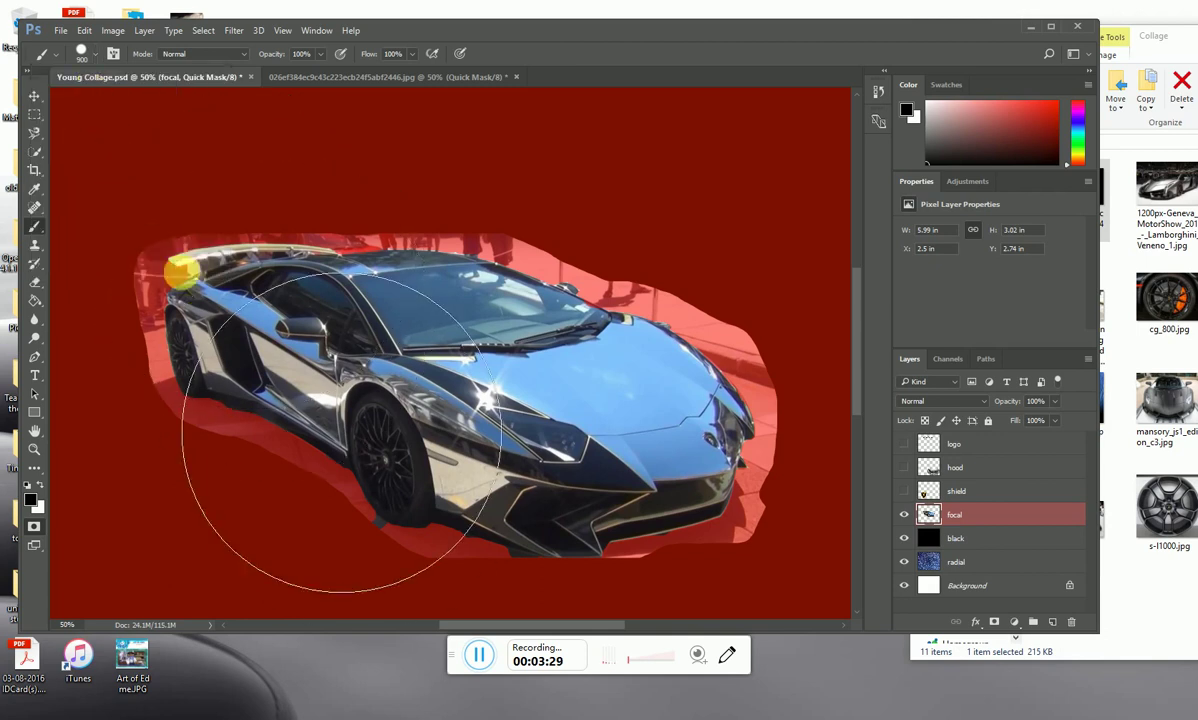
Reduce the brush to 60 px and paint black over leftover background around the car's edges to refine the mask
{"action": "key", "text": "bracketleft"}
{"action": "key", "text": "bracketleft"}
{"action": "key", "text": "bracketleft"}
{"action": "key", "text": "bracketleft"}
{"action": "key", "text": "bracketleft"}
{"action": "key", "text": "bracketleft"}
{"action": "key", "text": "bracketleft"}
{"action": "key", "text": "bracketleft"}
{"action": "key", "text": "bracketleft"}
{"action": "key", "text": "bracketleft"}
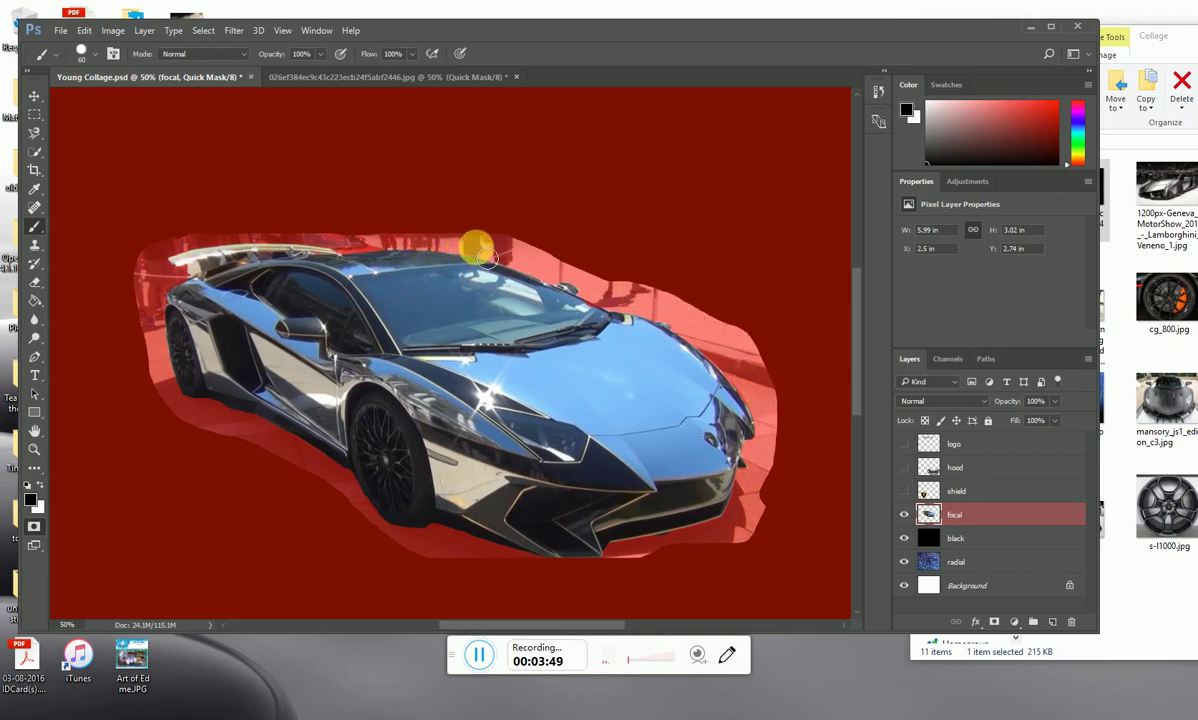
{"action": "mouse_move", "coordinate": [505, 258]}
{"action": "left_mouse_down"}
{"action": "mouse_move", "coordinate": [600, 295]}
{"action": "mouse_move", "coordinate": [418, 232]}
{"action": "mouse_move", "coordinate": [235, 232]}
{"action": "mouse_move", "coordinate": [171, 256]}
{"action": "mouse_move", "coordinate": [150, 322]}
{"action": "mouse_move", "coordinate": [174, 395]}
{"action": "mouse_move", "coordinate": [163, 362]}
{"action": "left_mouse_up"}
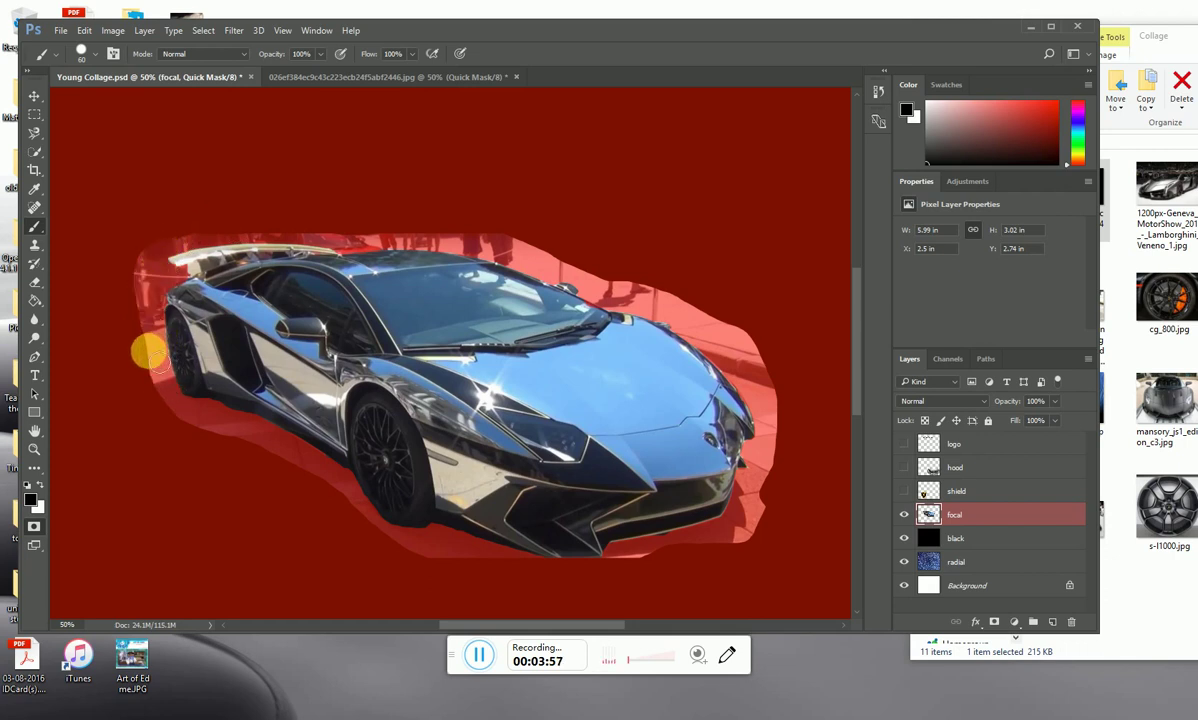
Try painting white across the mask below the car's side, and undo the stroke
{"action": "left_click", "coordinate": [38, 486]}
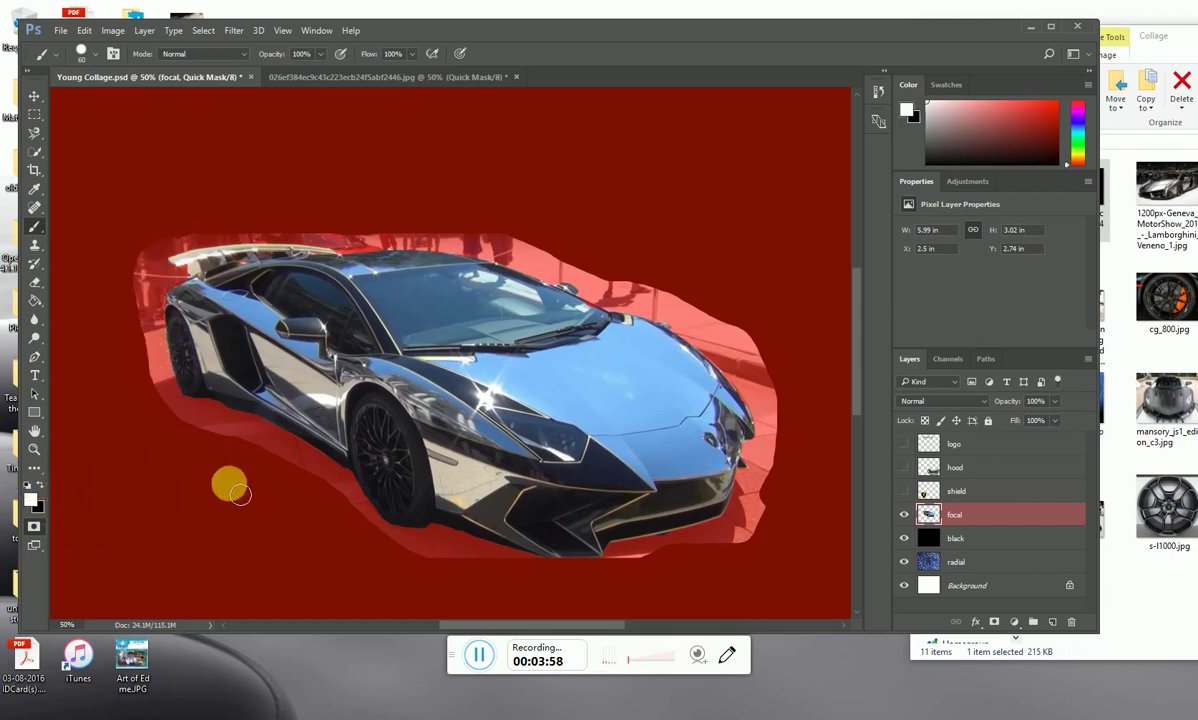
{"action": "mouse_move", "coordinate": [289, 423]}
{"action": "left_mouse_down"}
{"action": "mouse_move", "coordinate": [224, 520]}
{"action": "mouse_move", "coordinate": [288, 436]}
{"action": "mouse_move", "coordinate": [261, 468]}
{"action": "mouse_move", "coordinate": [278, 467]}
{"action": "left_mouse_up"}
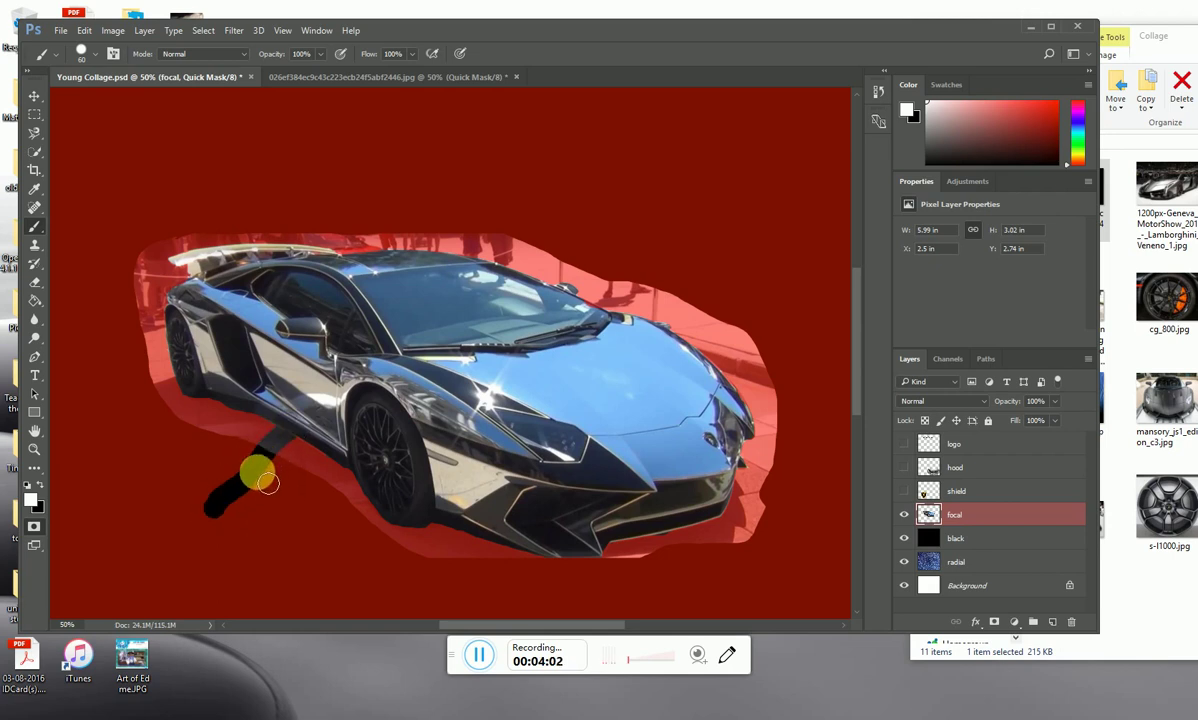
{"action": "key", "text": "ctrl+z"}
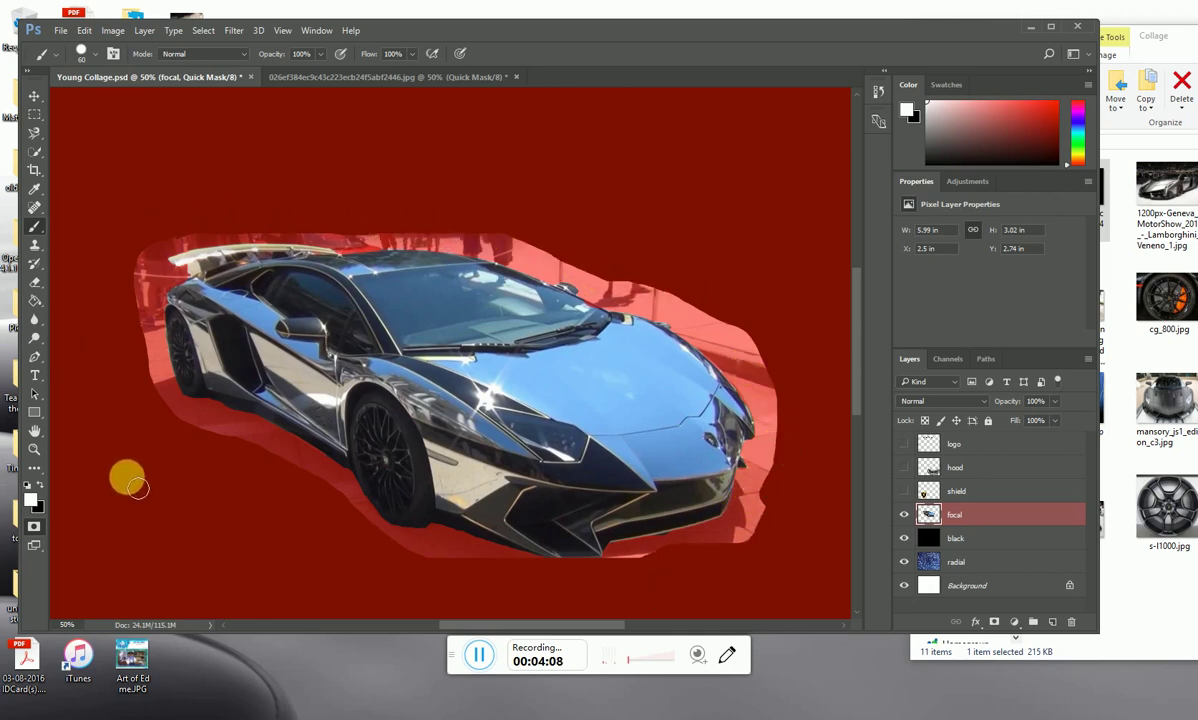
Convert the quick mask back into a selection and invert it to cover the area around the car
{"action": "left_click", "coordinate": [33, 528]}
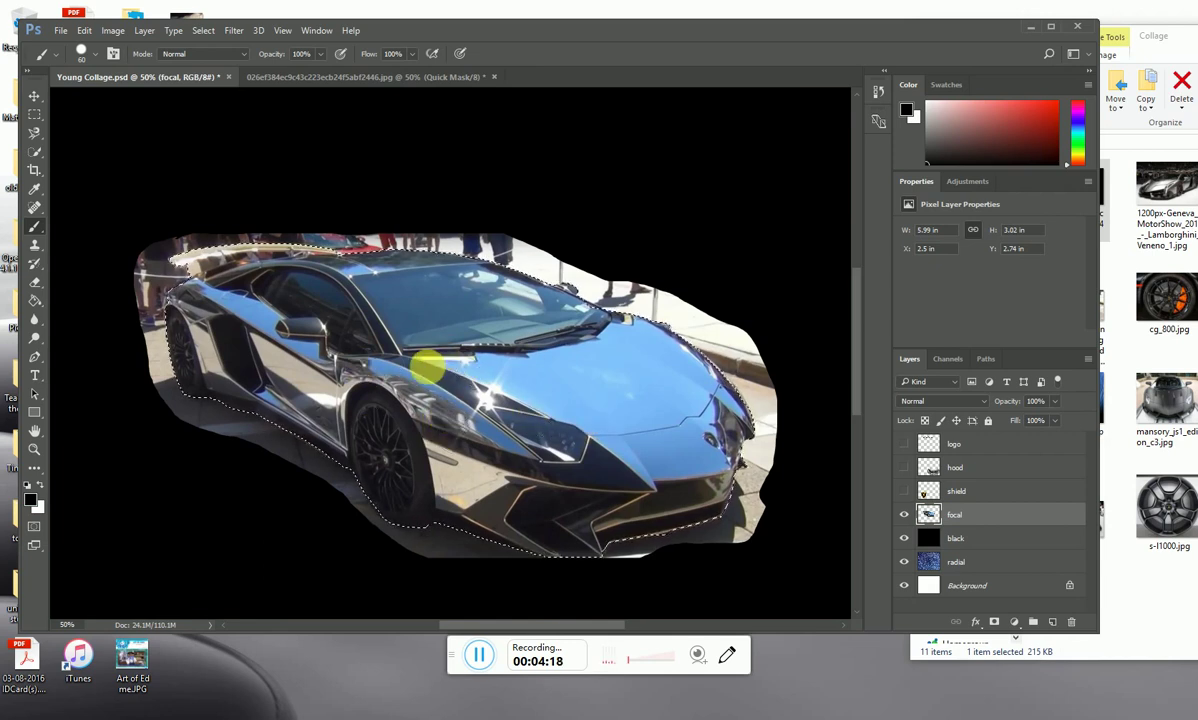
{"action": "left_click", "coordinate": [203, 30]}
{"action": "left_click", "coordinate": [224, 87]}
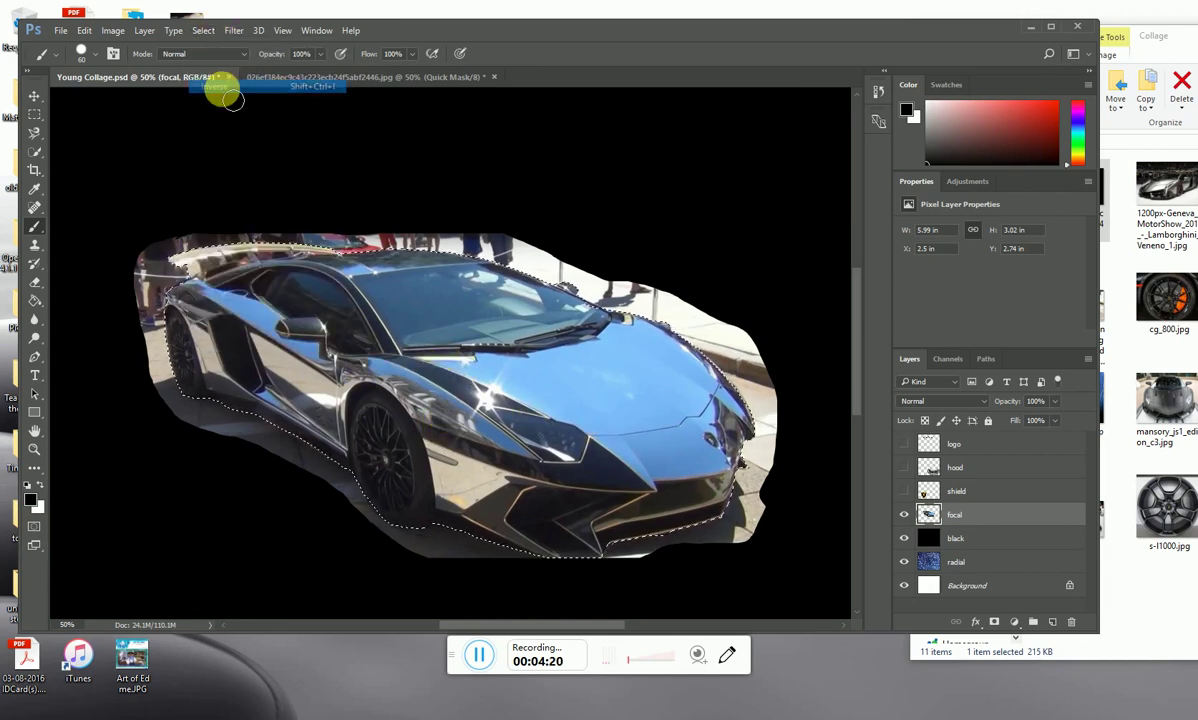